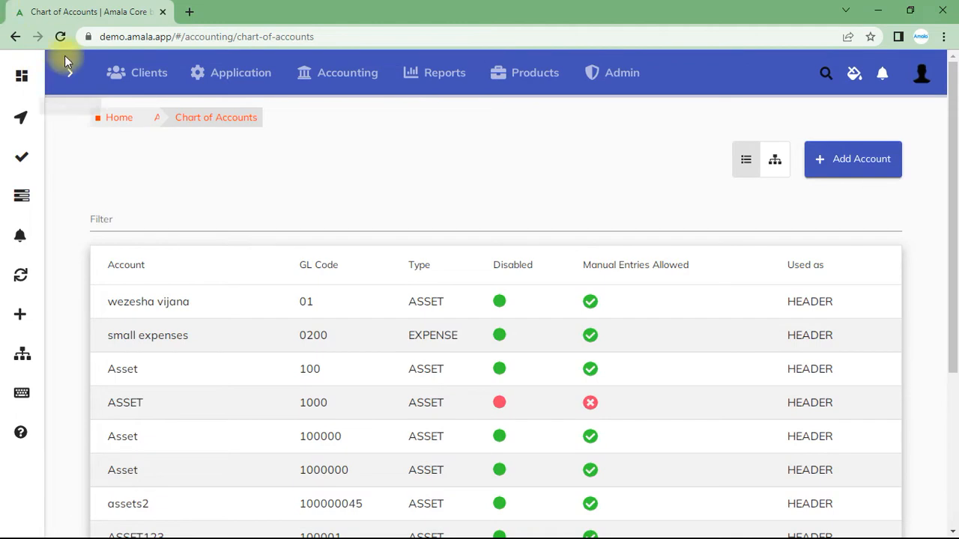
Step: Leave the chart of accounts and open the form for creating a manual journal entry
left_click(15, 36)
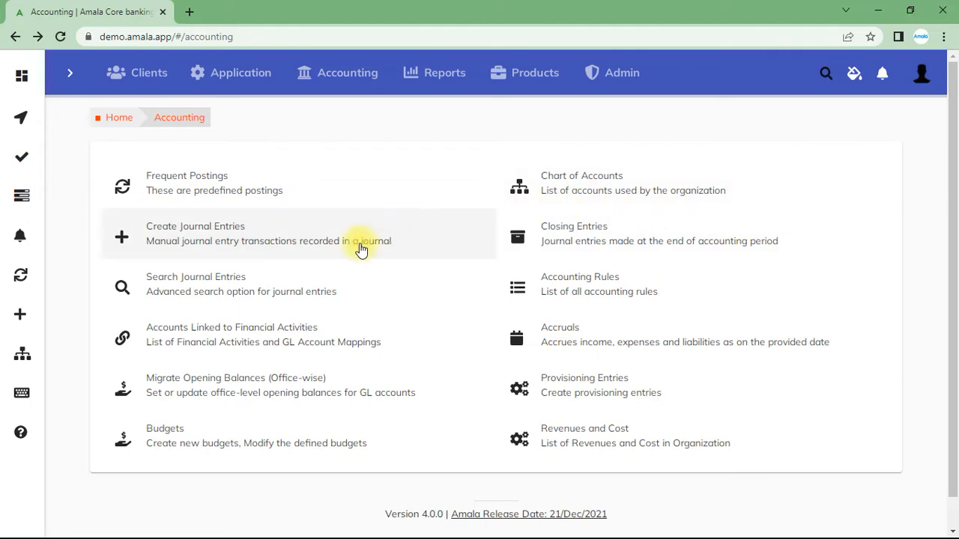
left_click(184, 232)
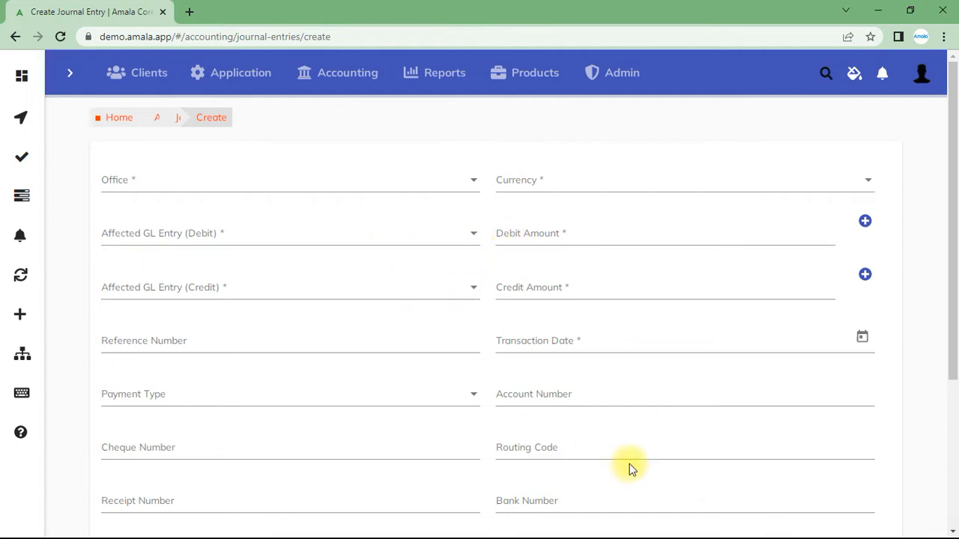
Step: Switch to Photos to examine the sample debit and credit transactions in accounts.PNG, and return to the maximized journal entry form
left_click(910, 8)
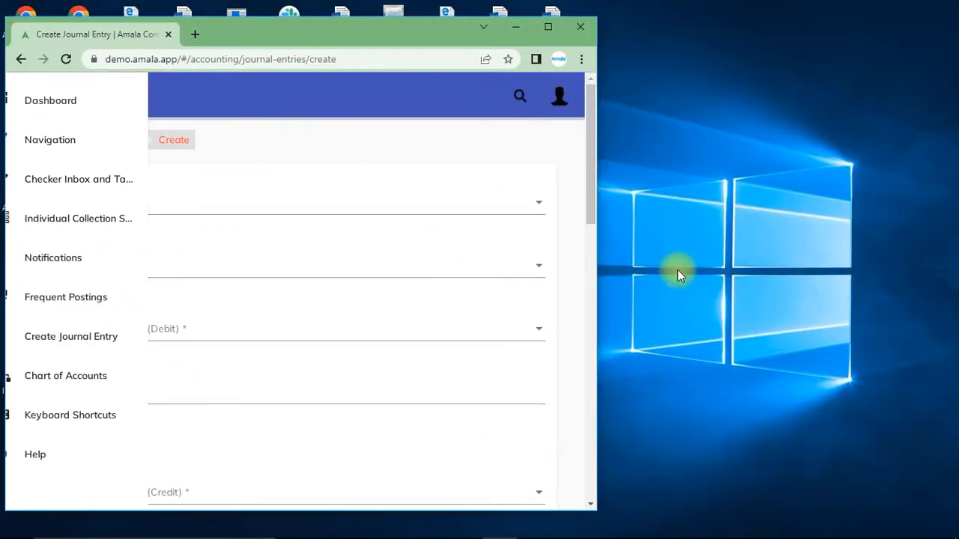
left_click(567, 525)
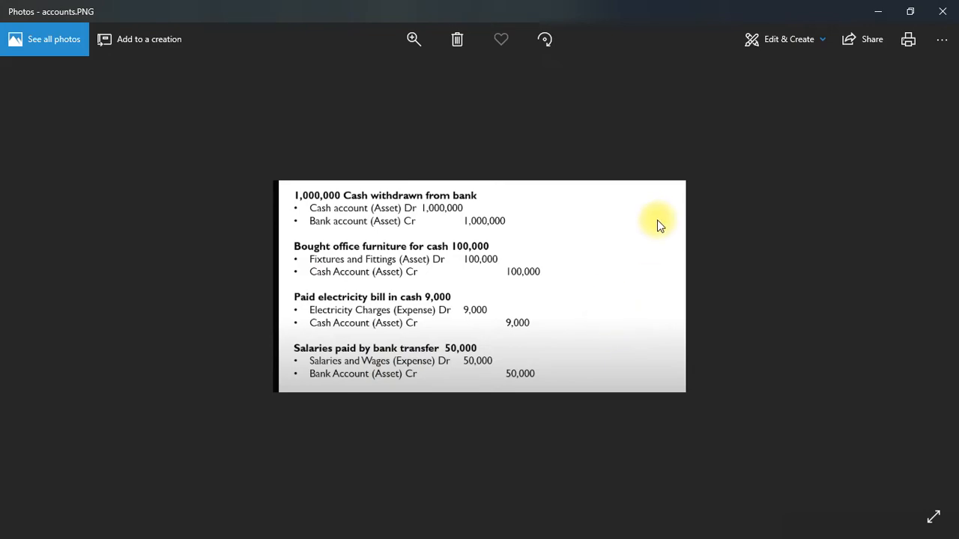
left_click(878, 12)
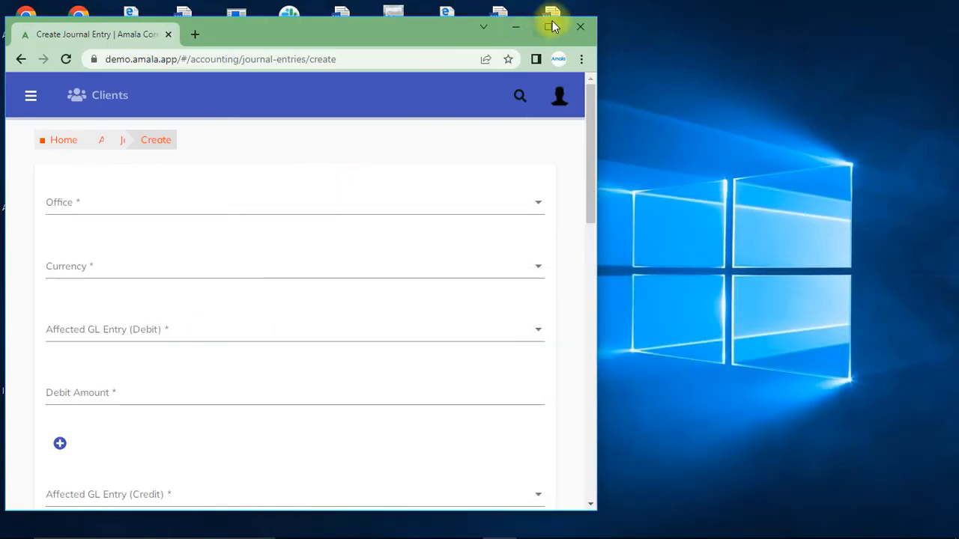
left_click(550, 22)
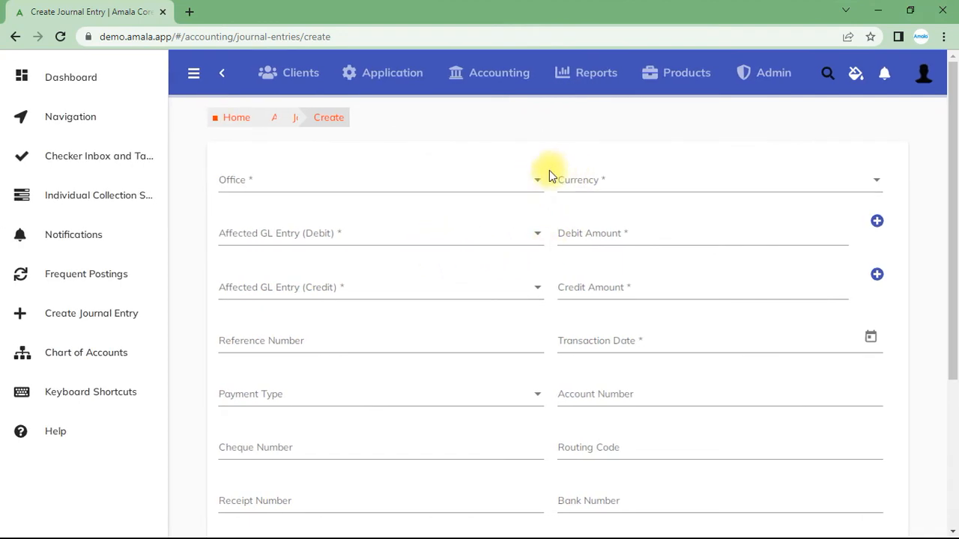
Step: Set the journal entry's office to Head office and its currency to Tanzanian Shilling [TZS]
left_click(539, 186)
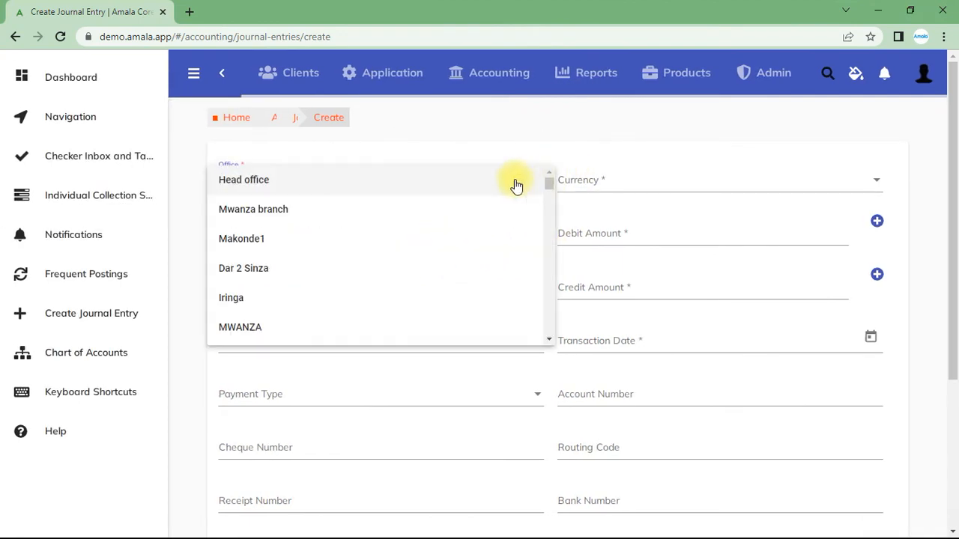
left_click(270, 181)
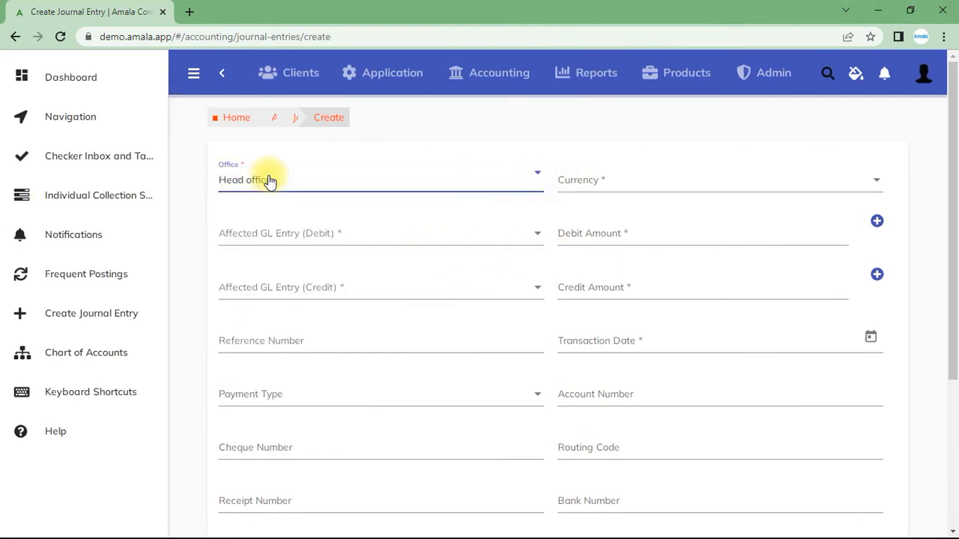
left_click(875, 179)
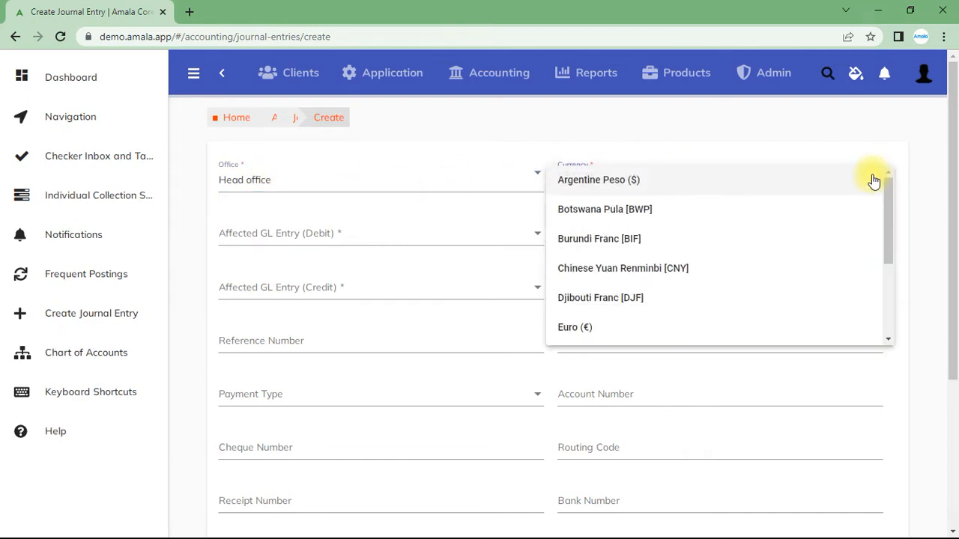
scroll(689, 278, "down", 2)
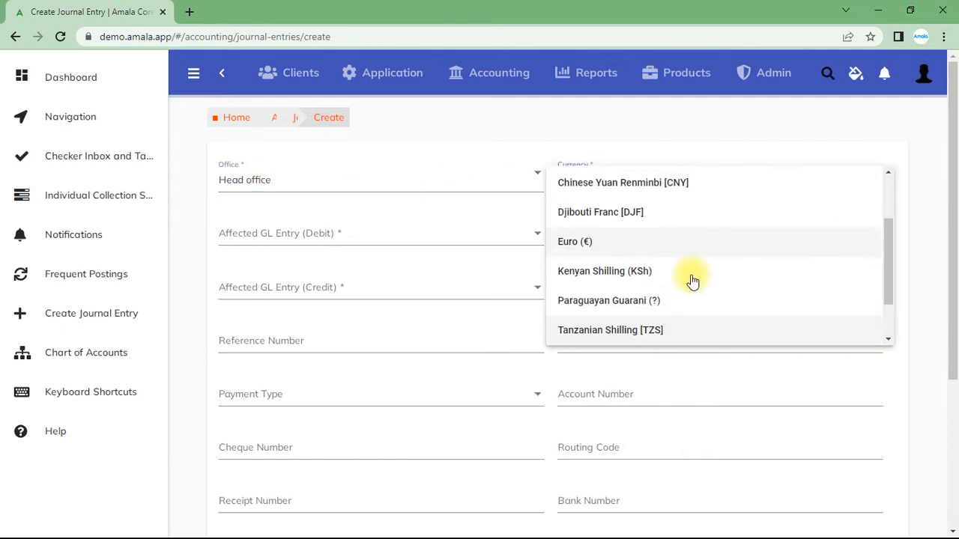
left_click(627, 330)
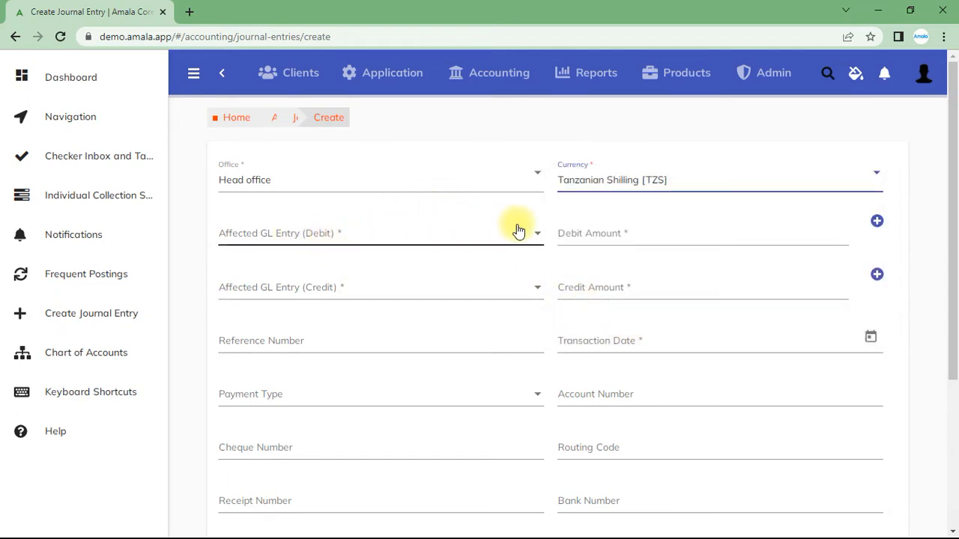
Step: Choose Salaries&Wages (301) as the affected GL entry on the debit side
left_click(541, 240)
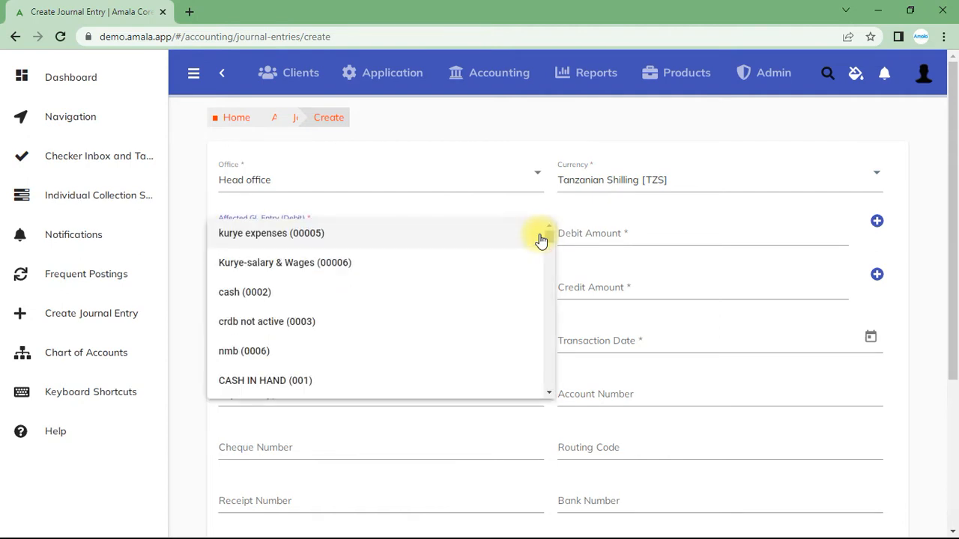
scroll(541, 240, "down", 5)
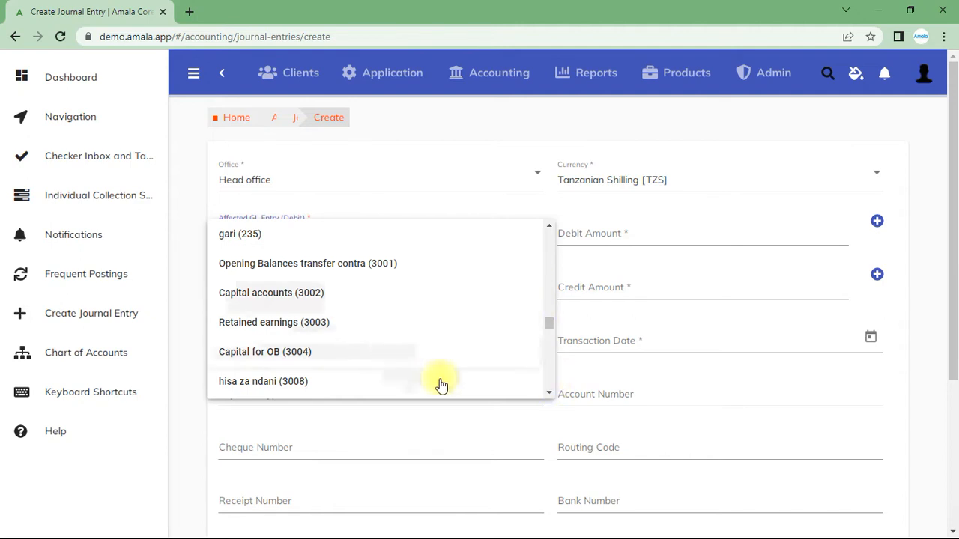
left_click(551, 394)
left_click(551, 394)
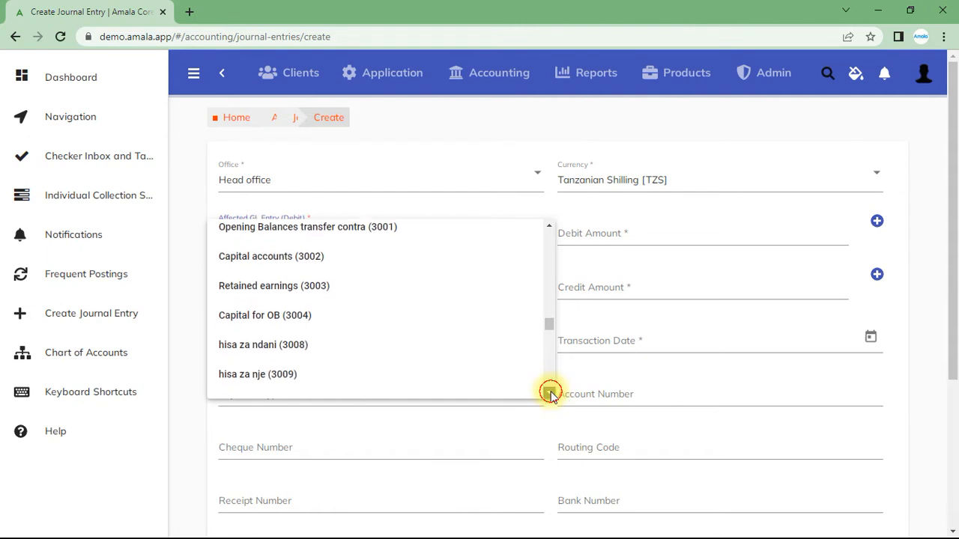
left_click(551, 394)
left_click(550, 394)
left_click(550, 394)
left_click(551, 394)
left_click(550, 394)
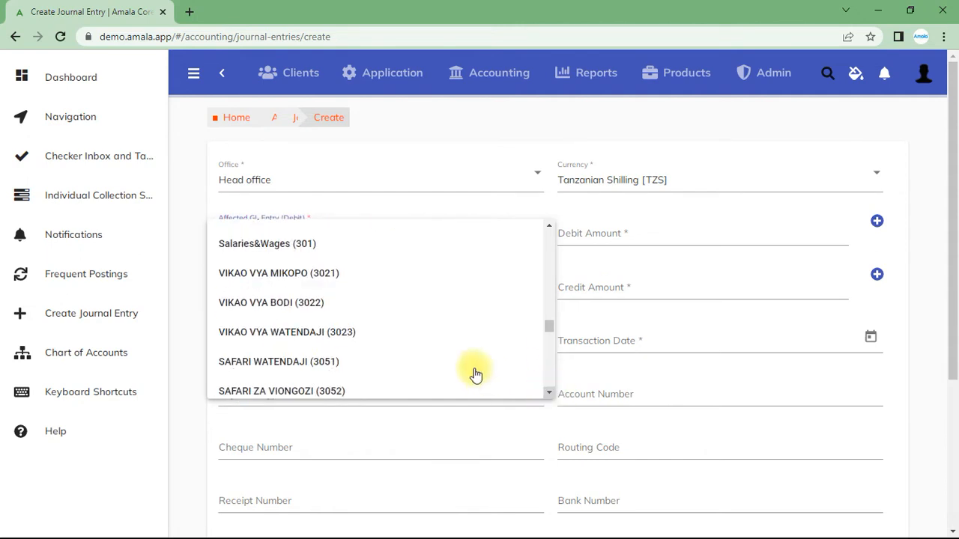
left_click(264, 250)
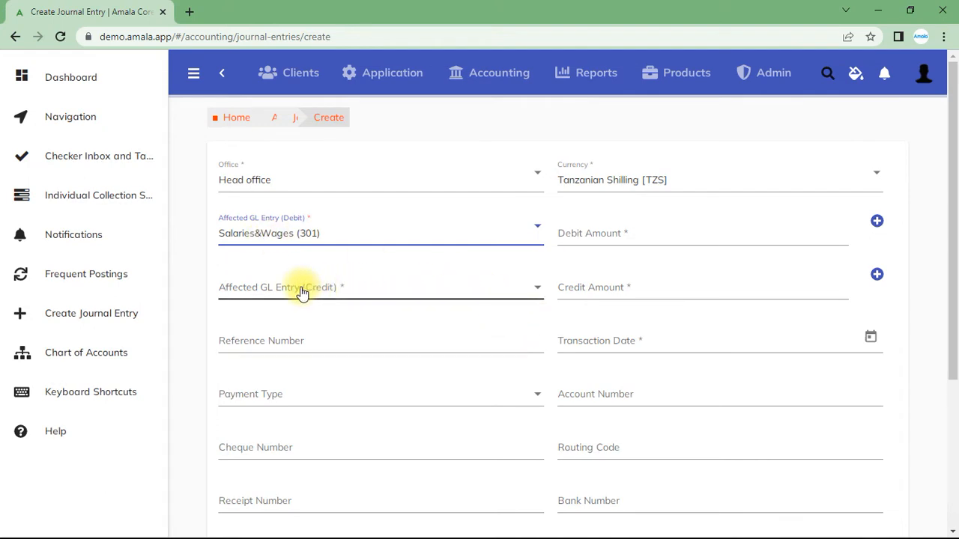
Step: Choose Bank acc 1 (401) as the affected GL entry on the credit side
left_click(536, 291)
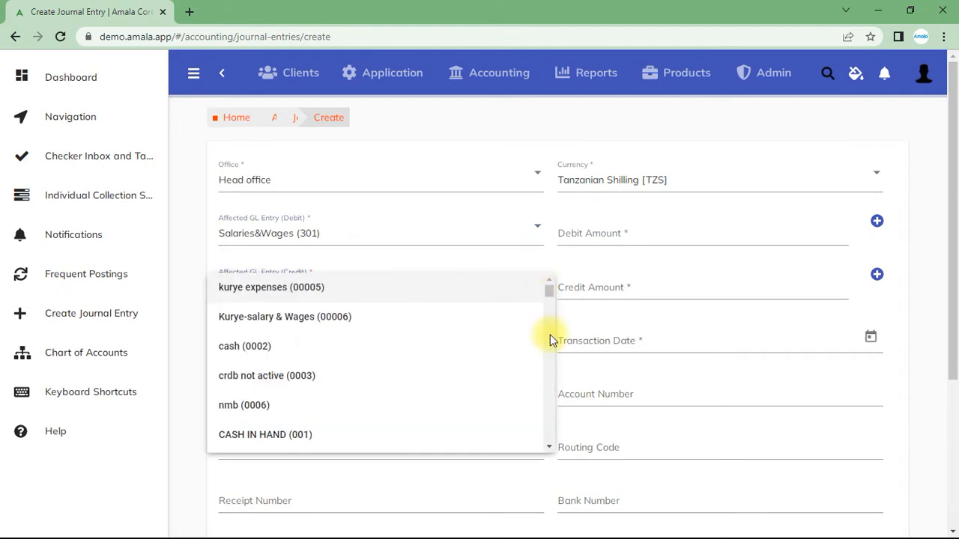
left_click_drag(550, 334, 551, 444)
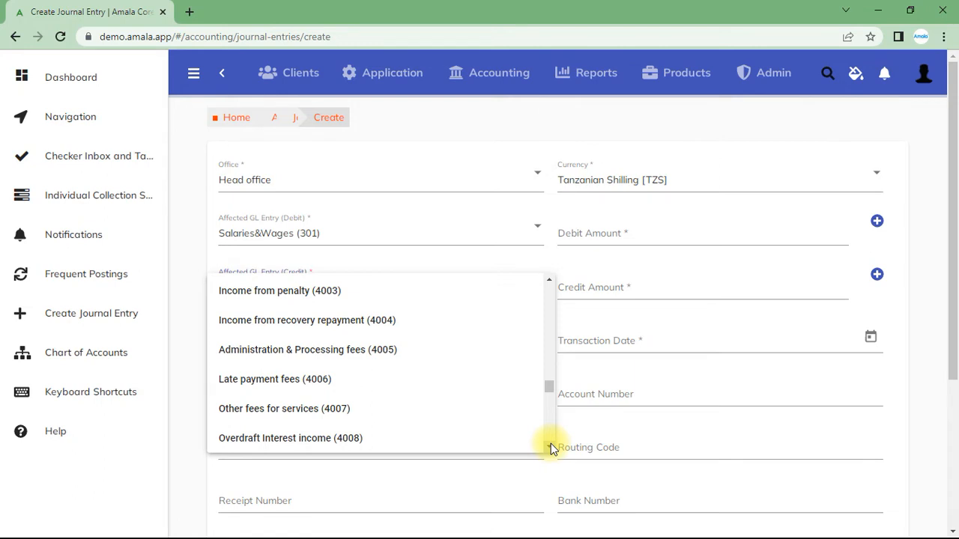
scroll(551, 447, "down", 5)
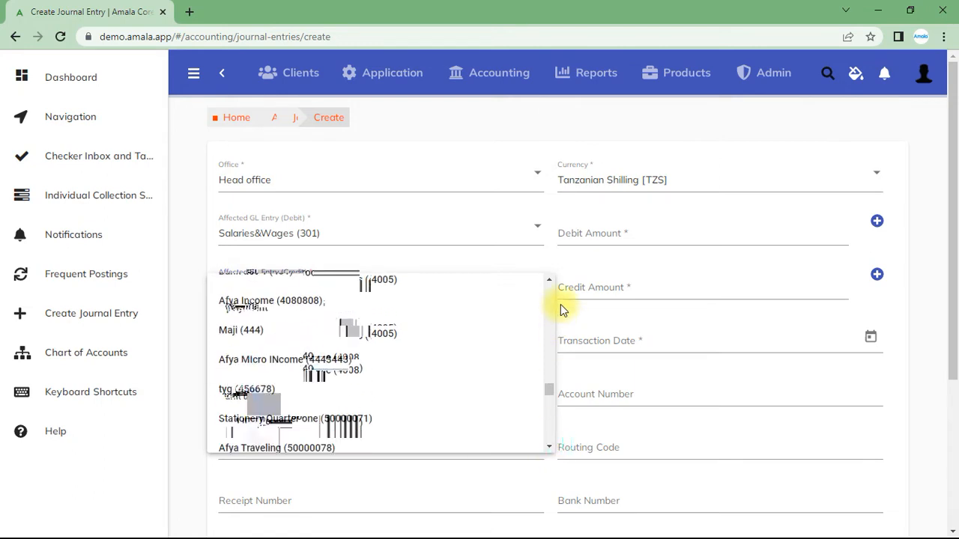
left_click(547, 280)
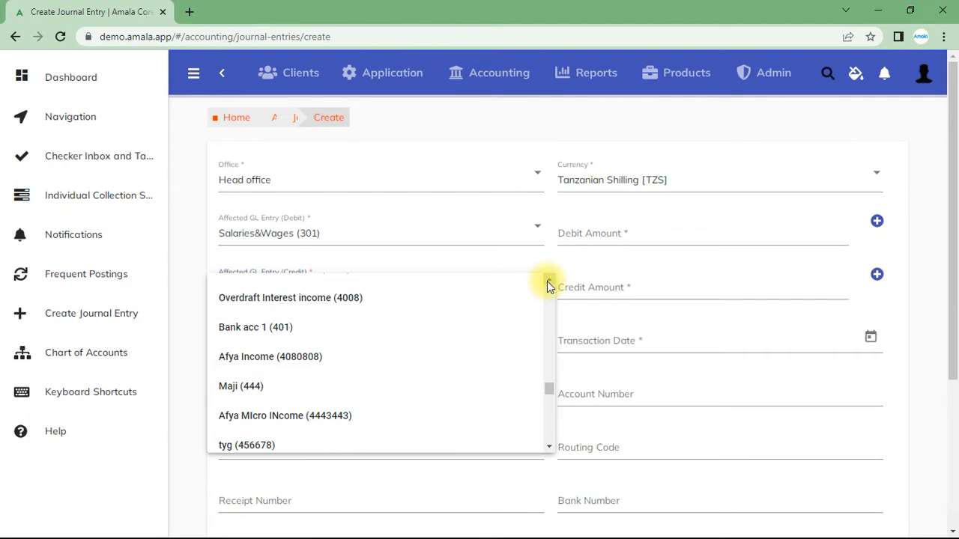
left_click(268, 334)
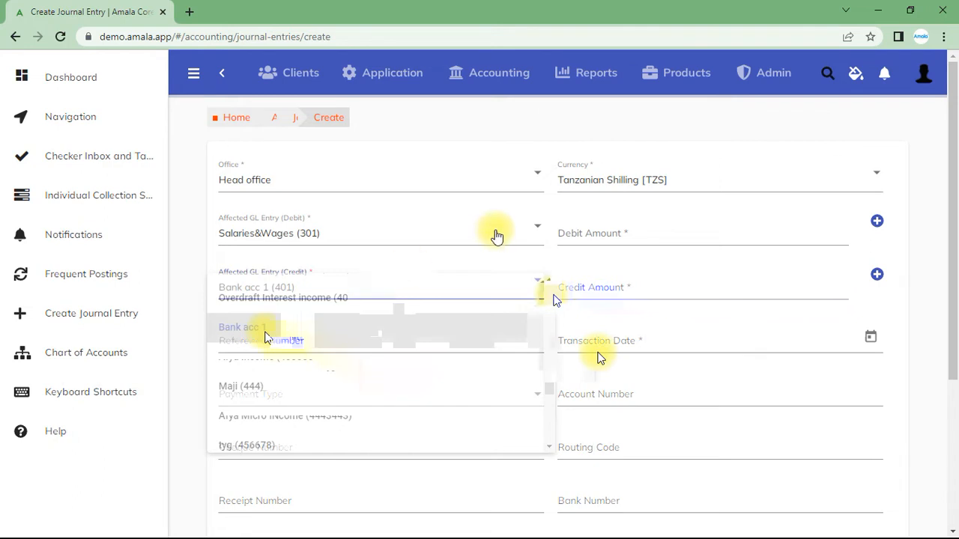
Step: Enter 50,000 as both the debit amount and the credit amount
left_click(672, 235)
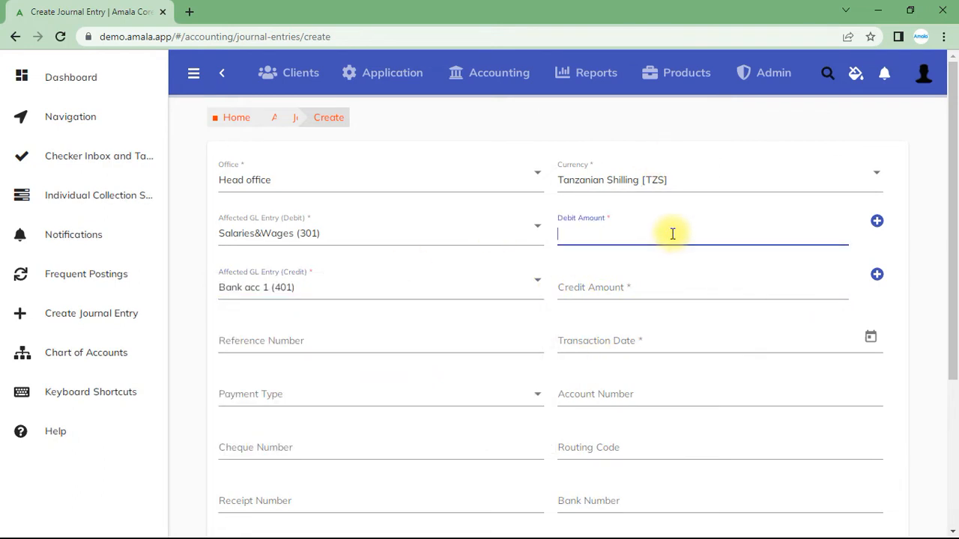
type("50,0")
type("0")
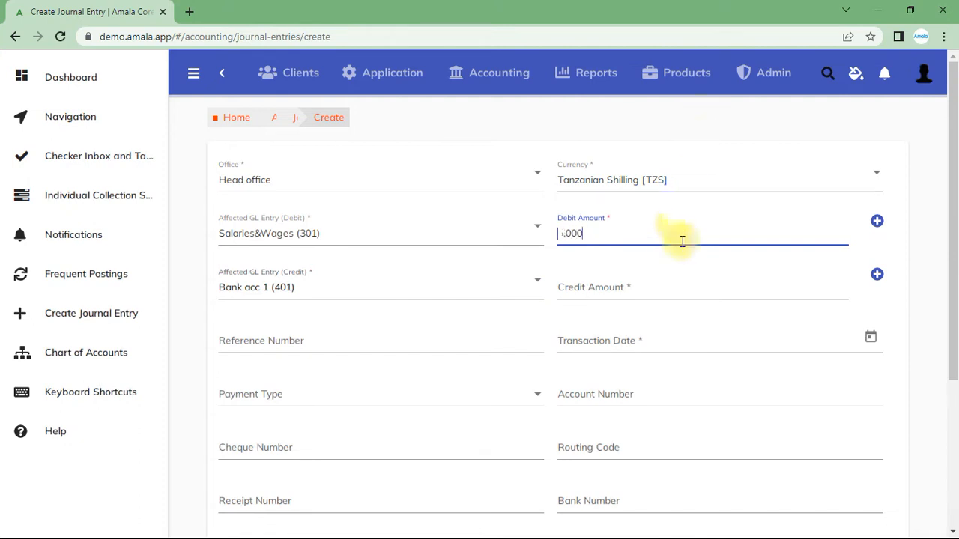
type("0")
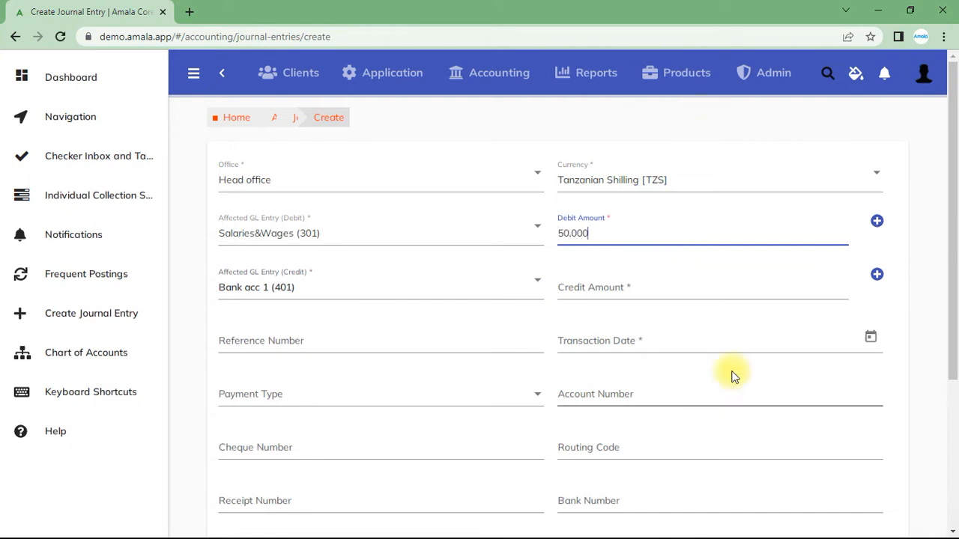
left_click(636, 286)
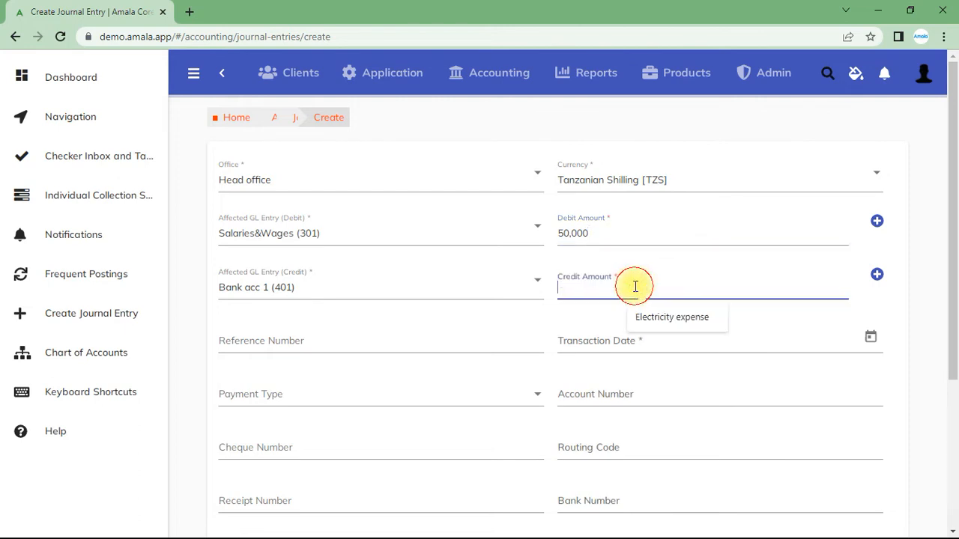
type("500000")
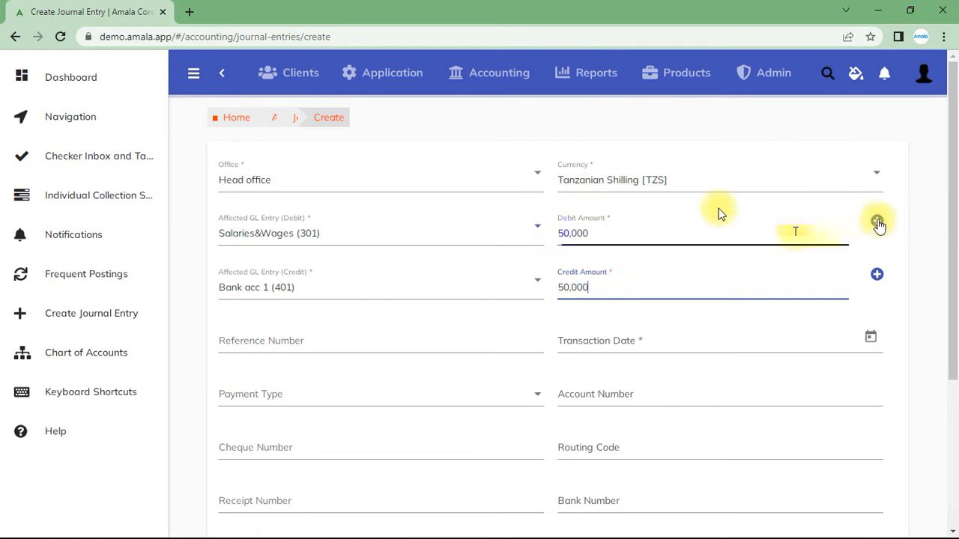
Step: Add a second debit entry row to the journal entry and remove it again
left_click(876, 221)
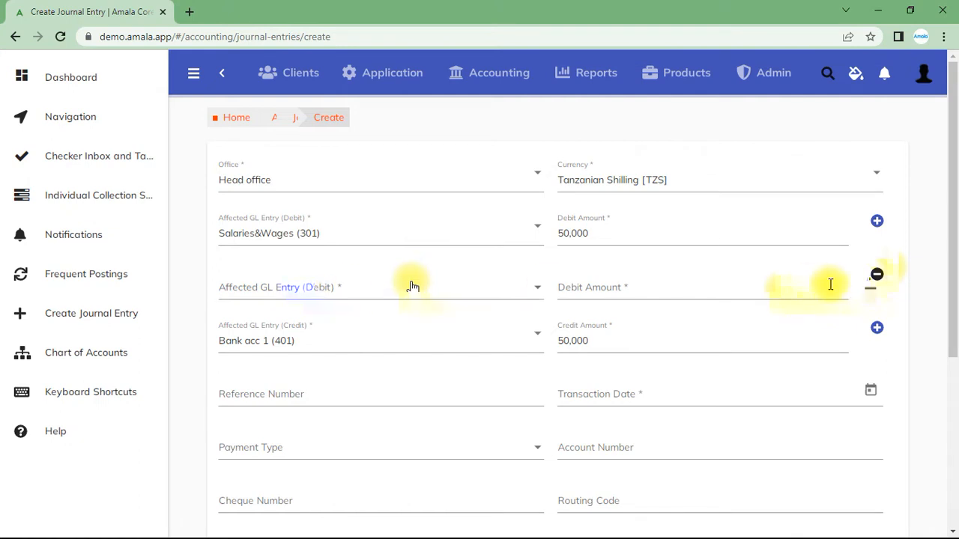
left_click(876, 274)
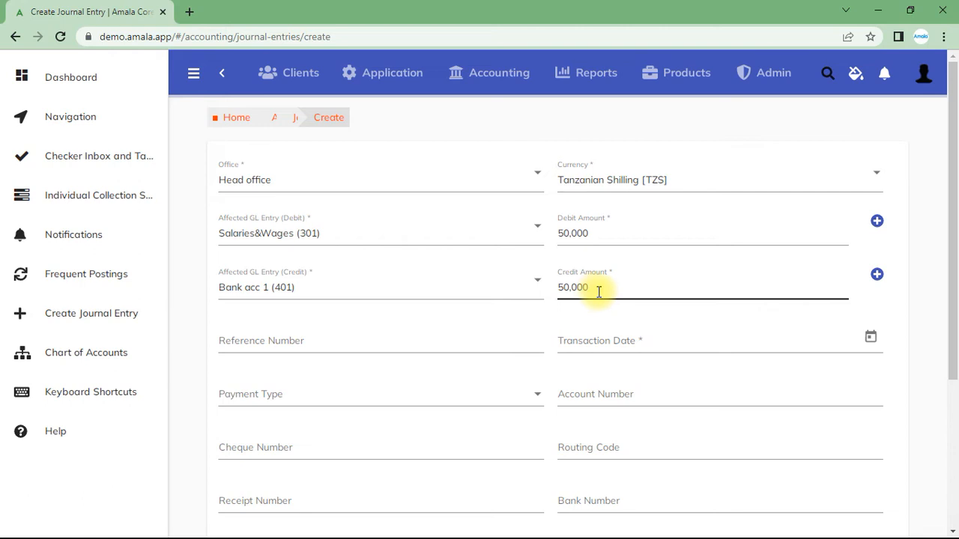
left_click(467, 337)
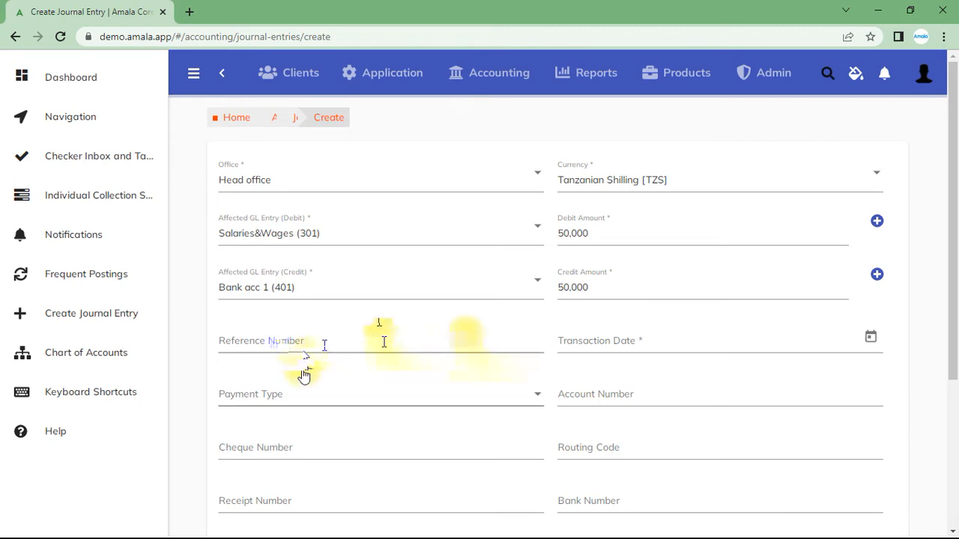
left_click(325, 345)
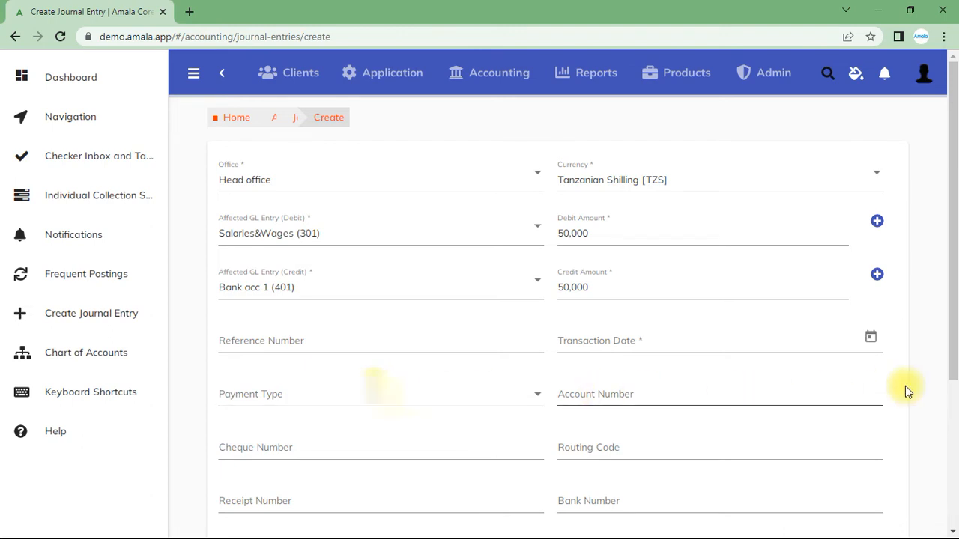
Step: Set the transaction date to 5/27/2022 and submit the journal entry, leaving the optional payment details and comments empty
left_click_drag(952, 345, 952, 418)
scroll(749, 352, "down", 1)
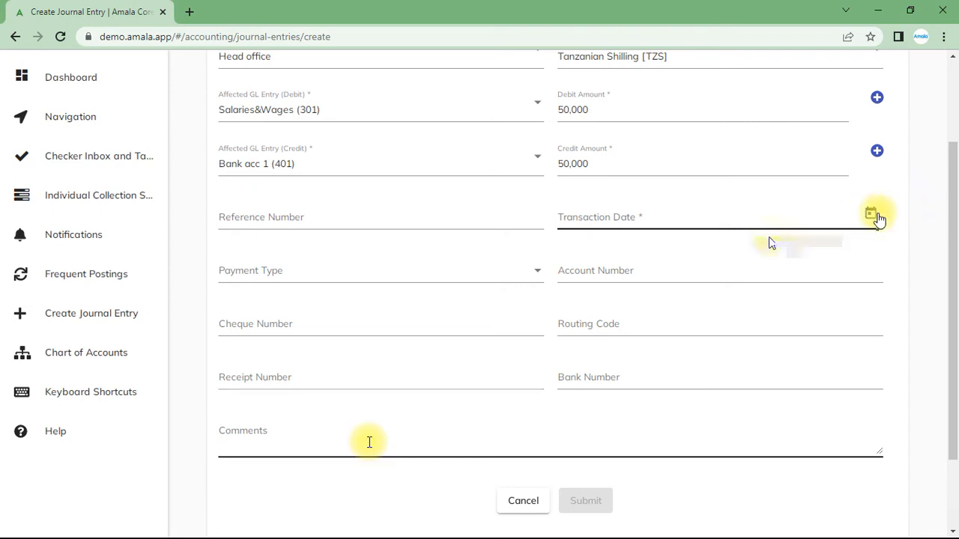
left_click(872, 215)
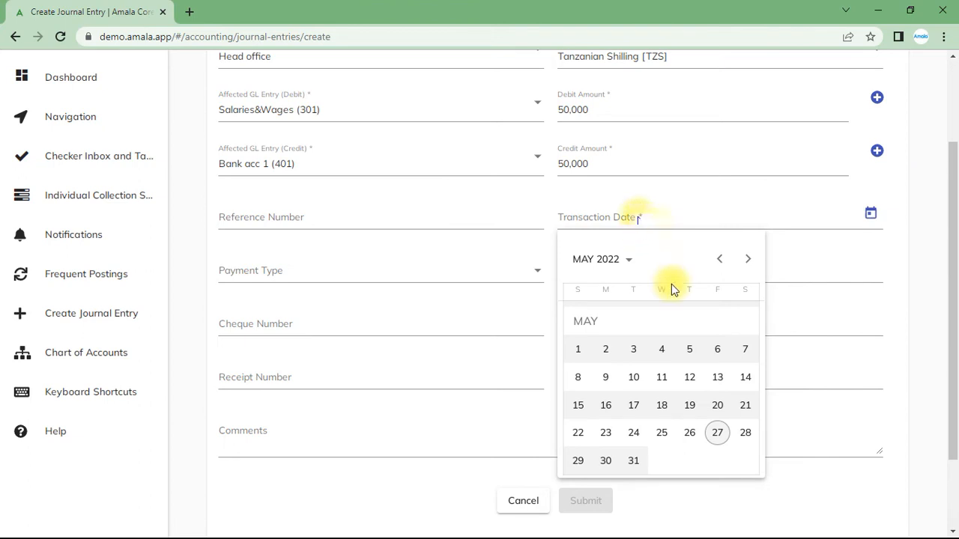
left_click(717, 434)
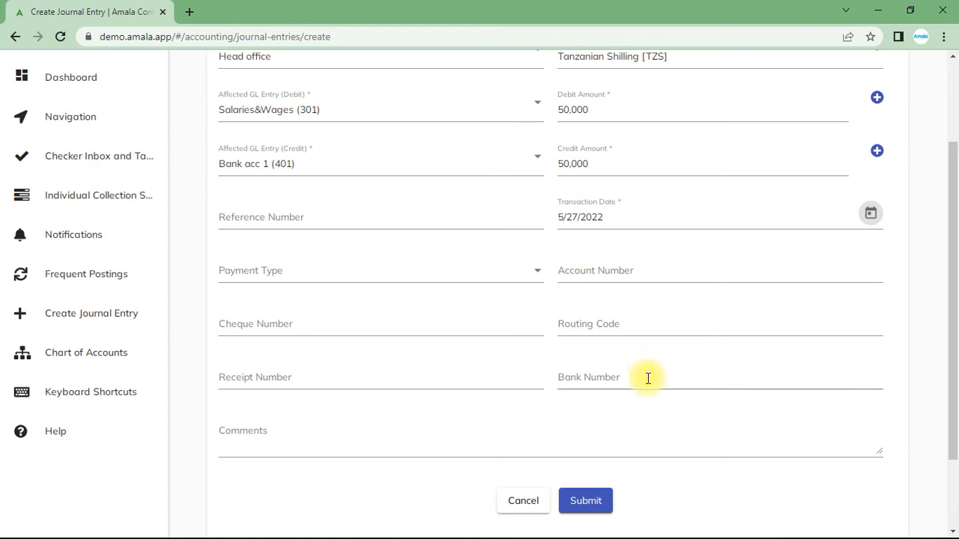
left_click_drag(951, 313, 955, 361)
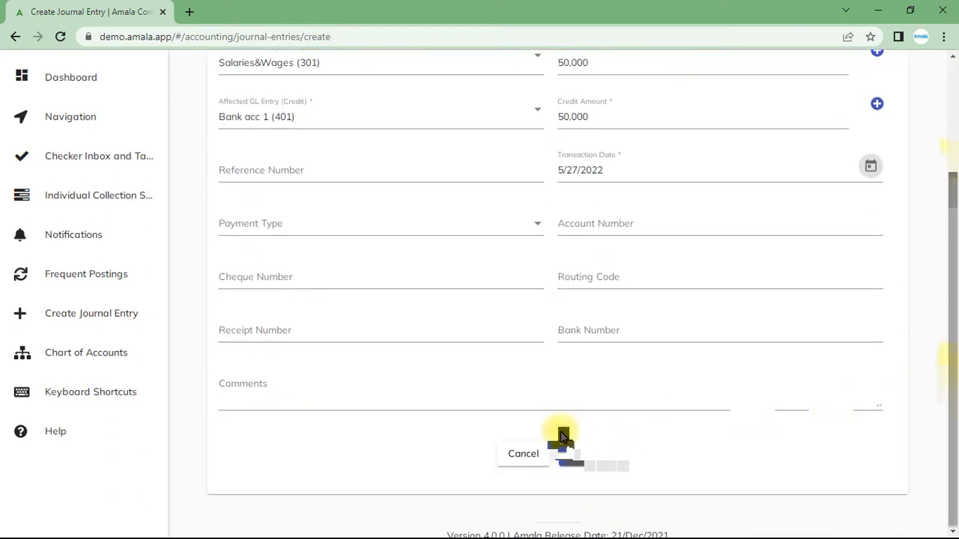
scroll(567, 427, "down", 1)
left_click(573, 402)
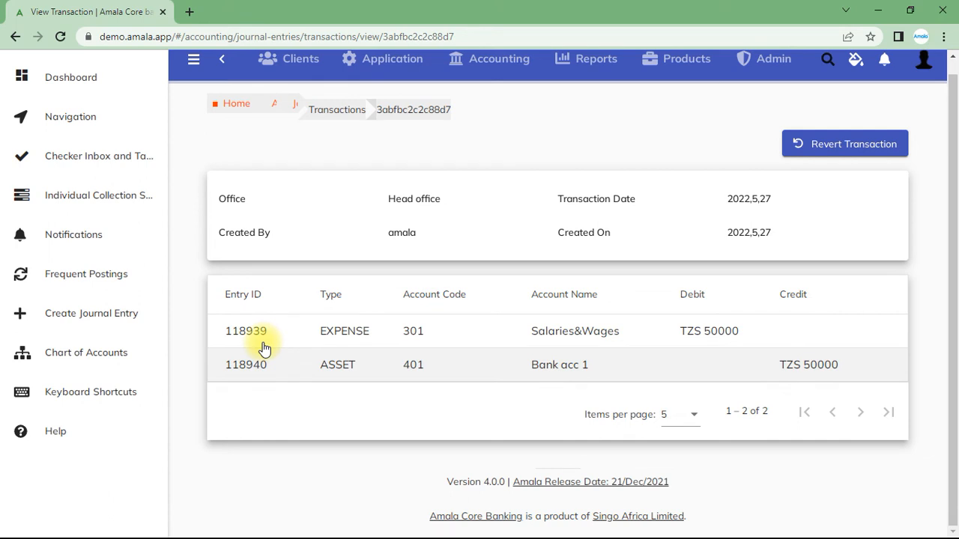
left_click(340, 283)
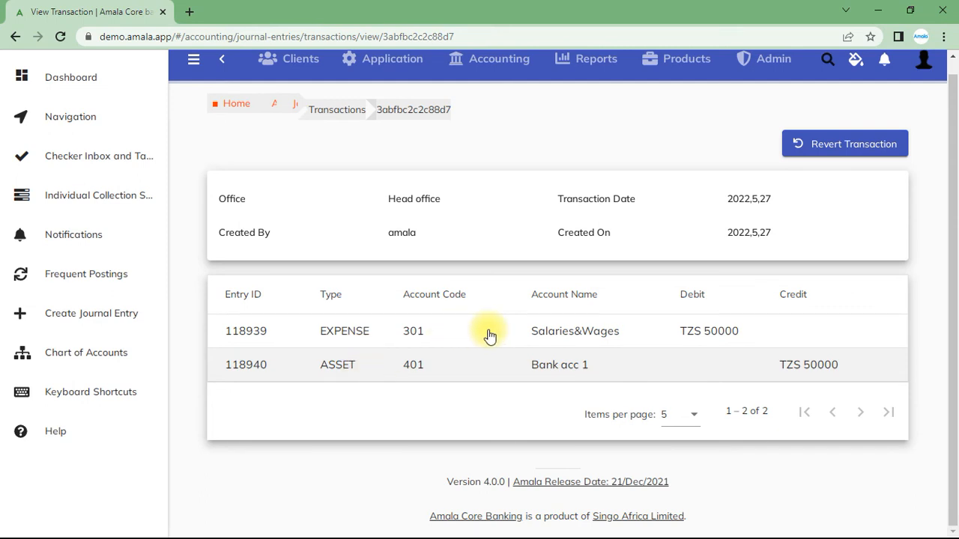
left_click_drag(489, 333, 555, 333)
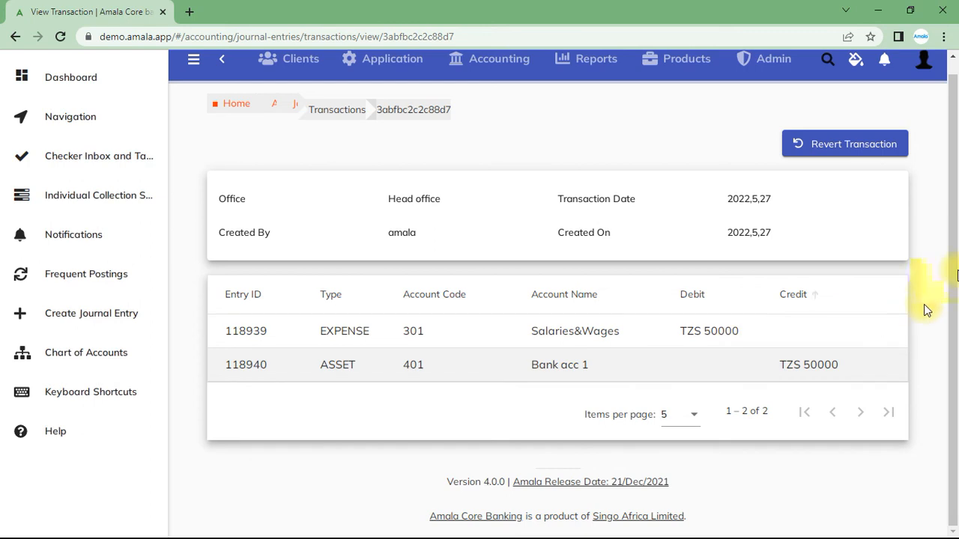
Step: Open the journal entries search in the accounting section
scroll(955, 240, "up", 1)
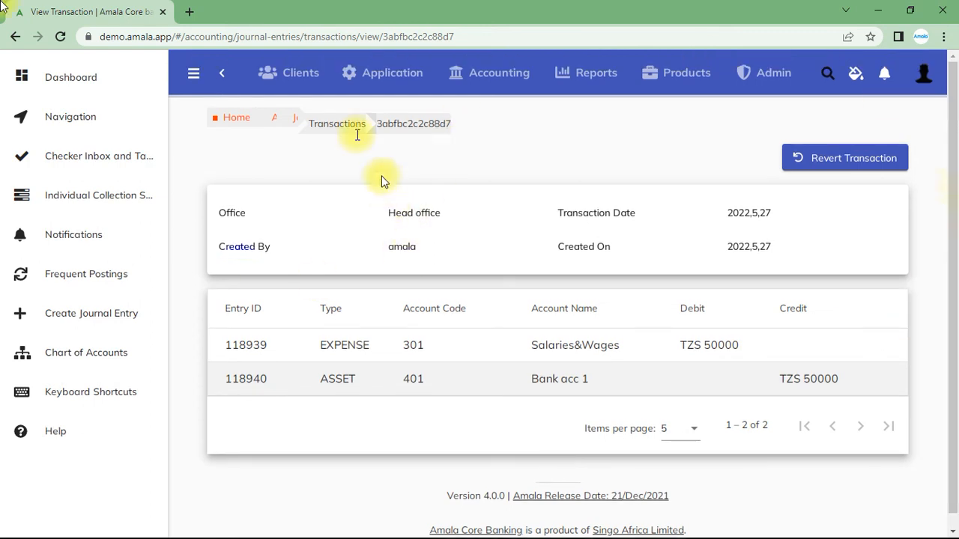
left_click(478, 75)
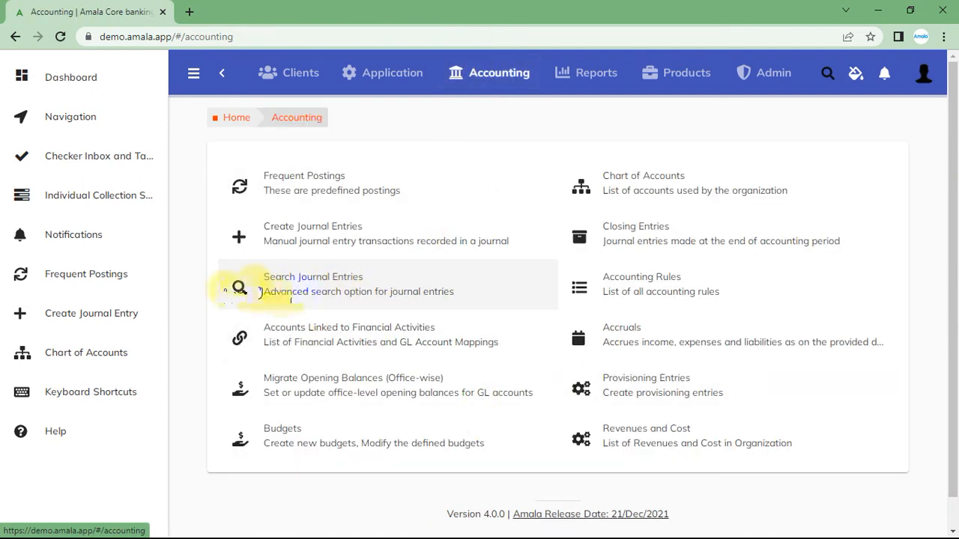
left_click(354, 292)
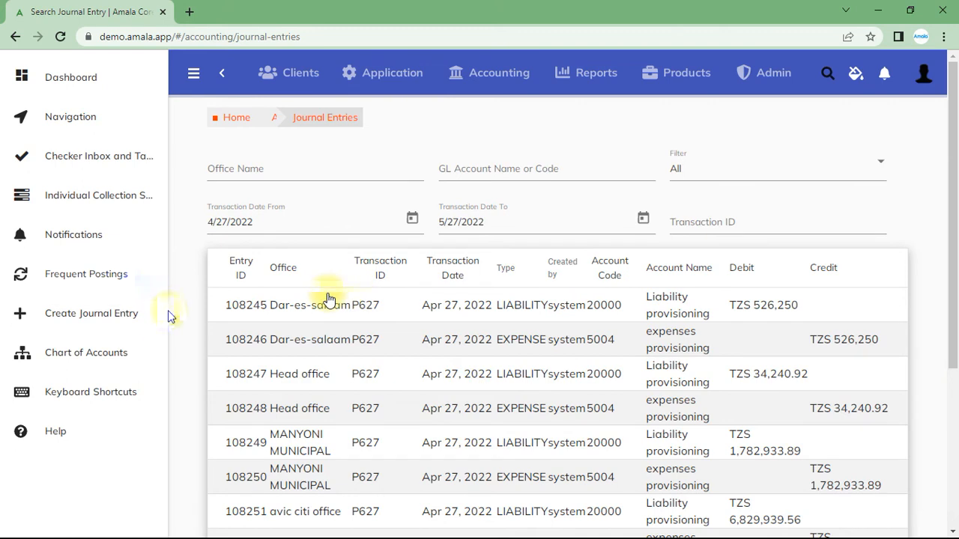
Step: Filter the journal entries to a transaction start date of 5/27/2022
left_click(412, 219)
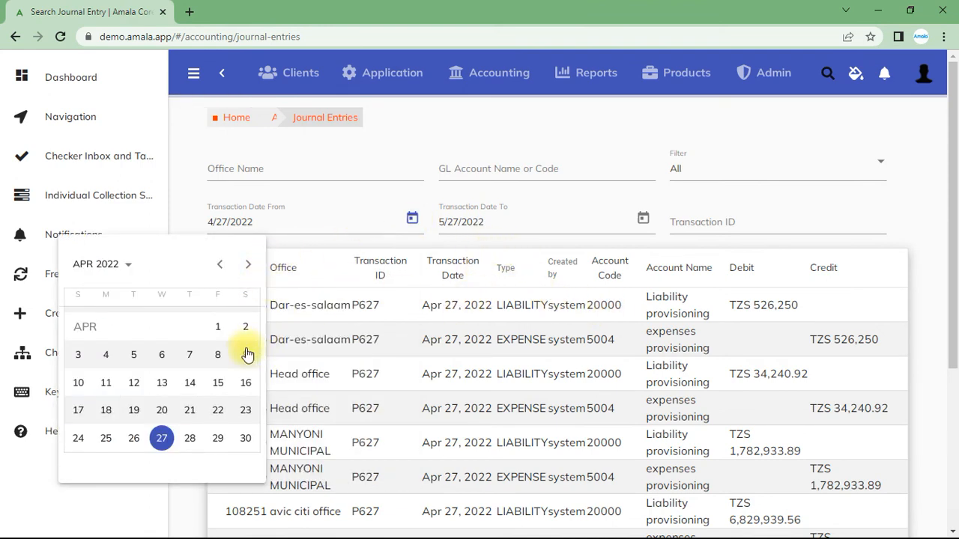
left_click(248, 266)
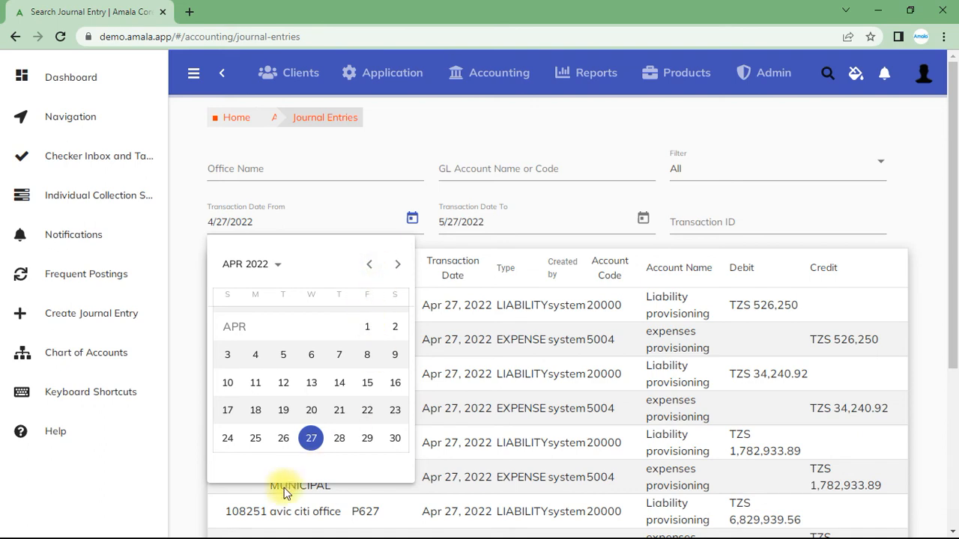
left_click(396, 265)
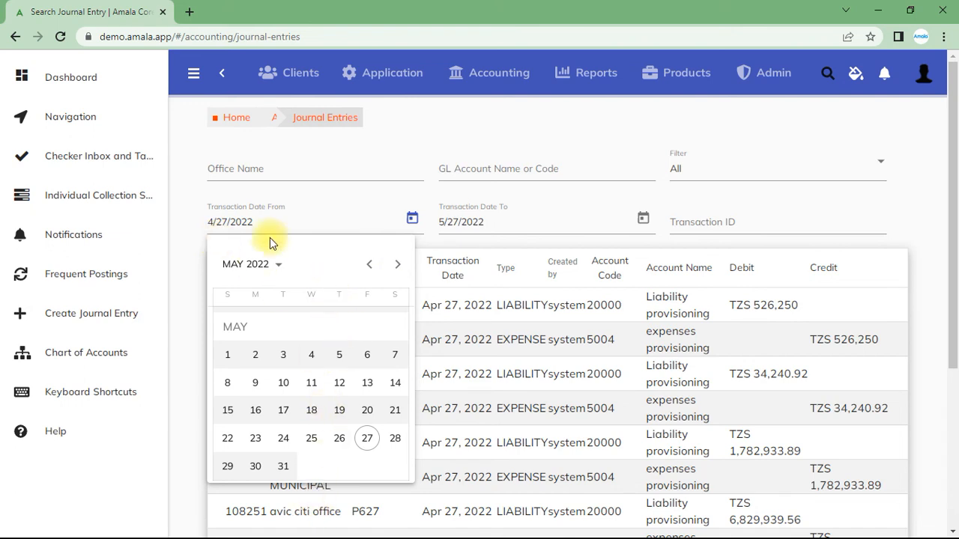
left_click(402, 270)
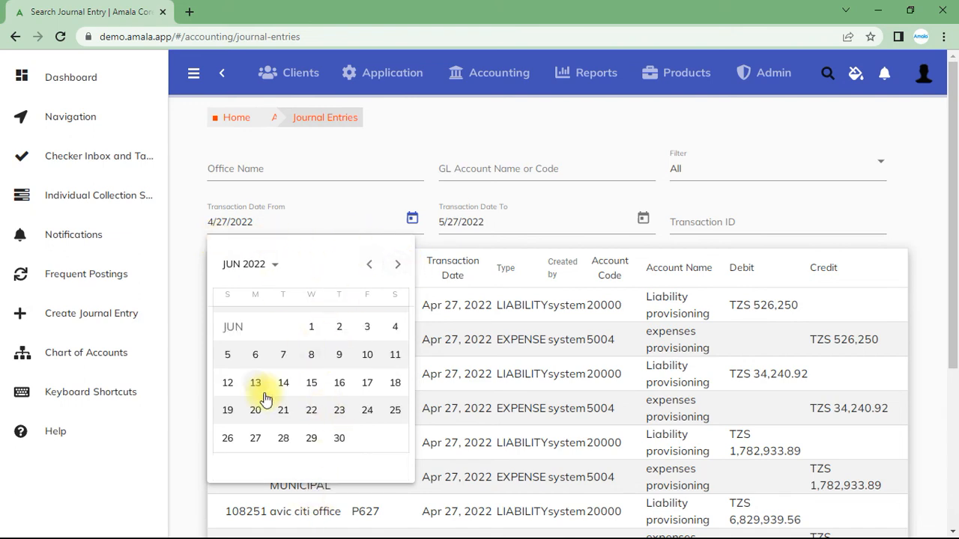
left_click(369, 265)
left_click(369, 265)
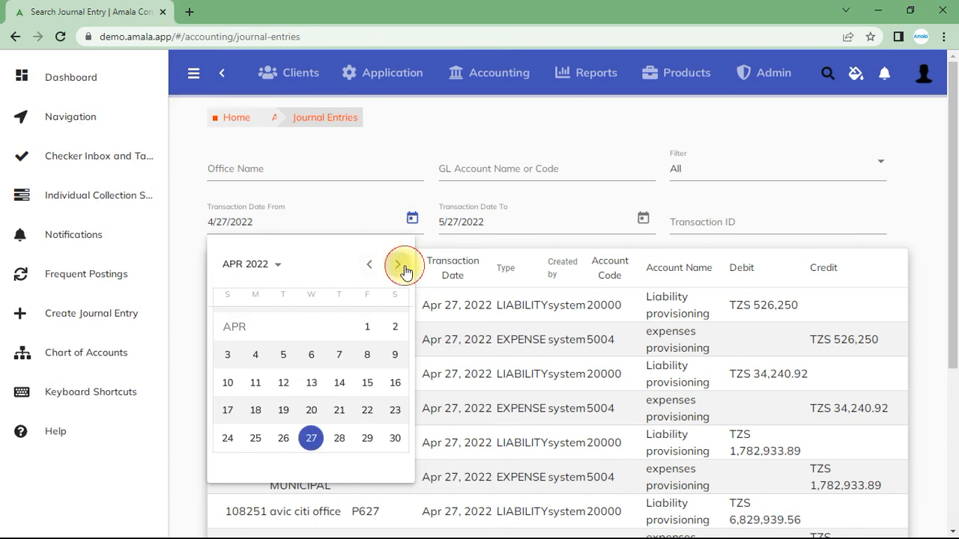
left_click(399, 267)
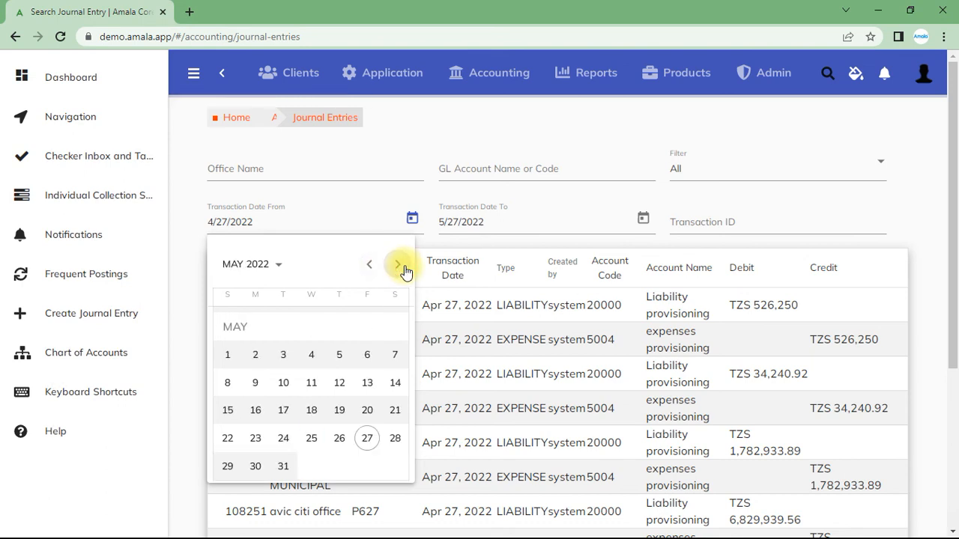
left_click(367, 438)
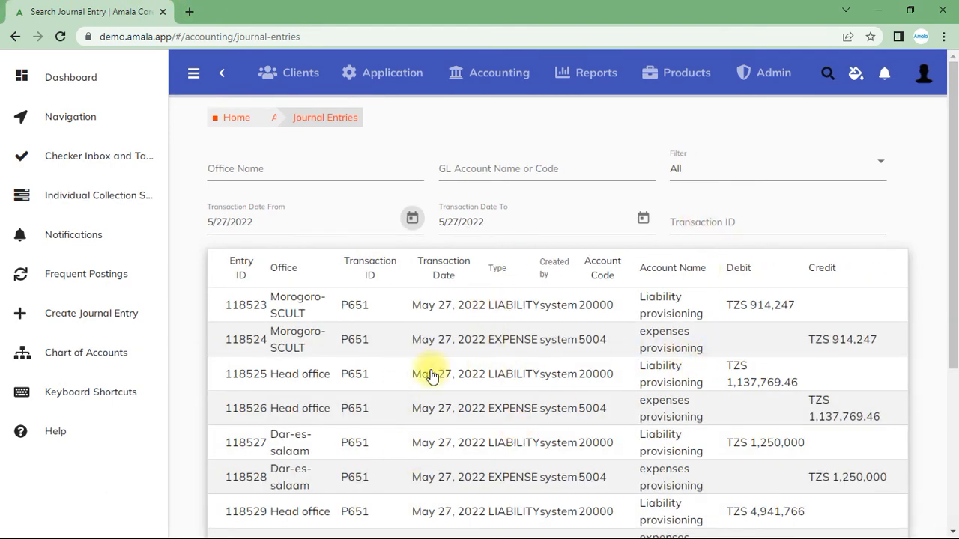
Step: Go to the last page of the filtered journal entries and examine the most recent Head office entries
scroll(952, 367, "down", 2)
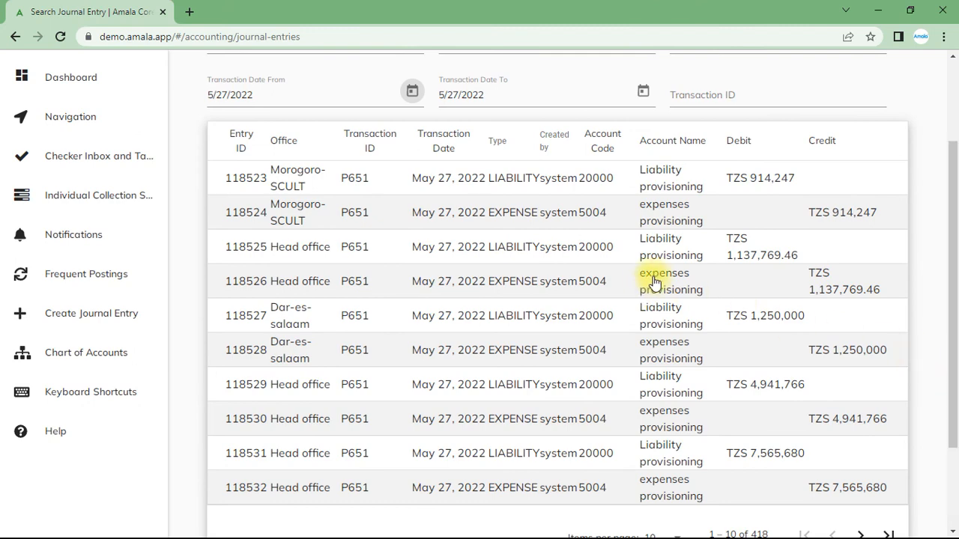
scroll(955, 352, "up", 2)
left_click_drag(954, 348, 954, 456)
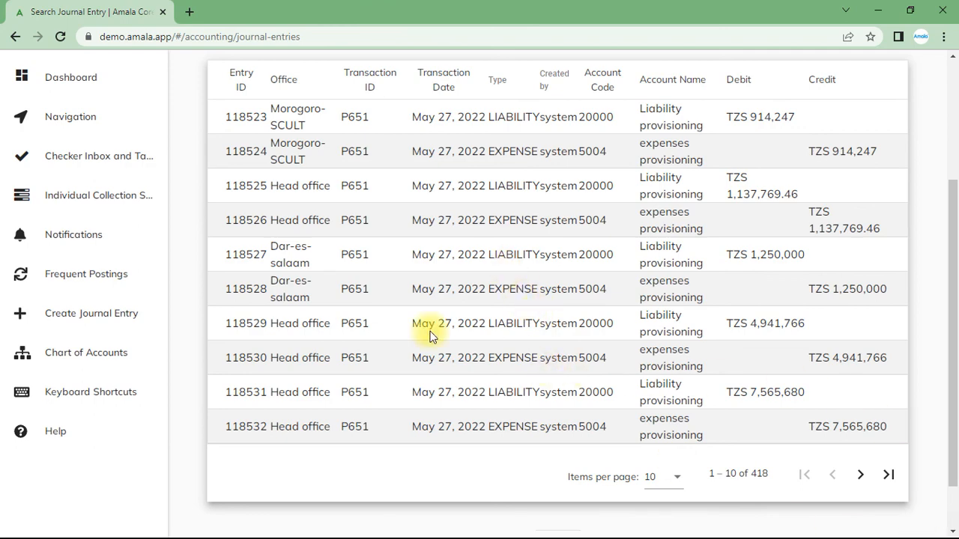
left_click(889, 487)
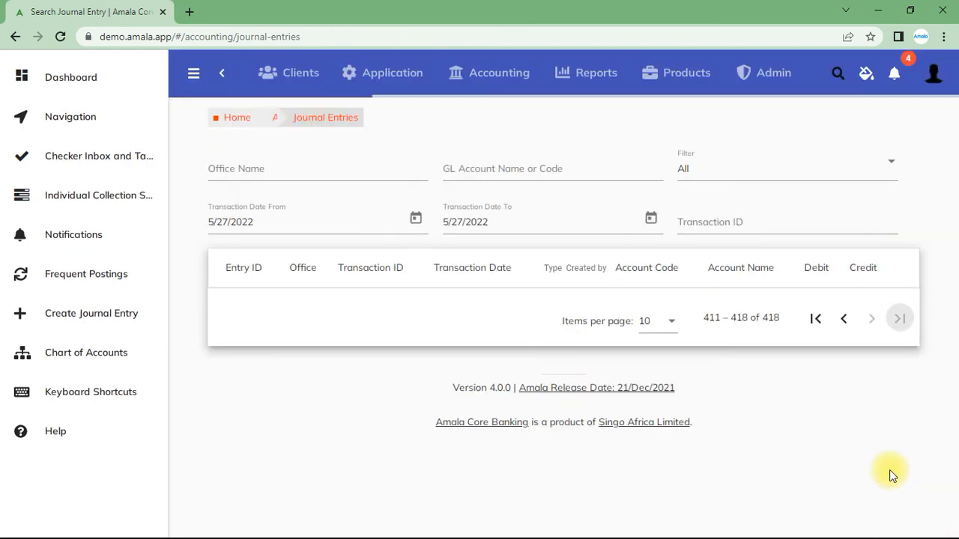
left_click_drag(954, 384, 956, 511)
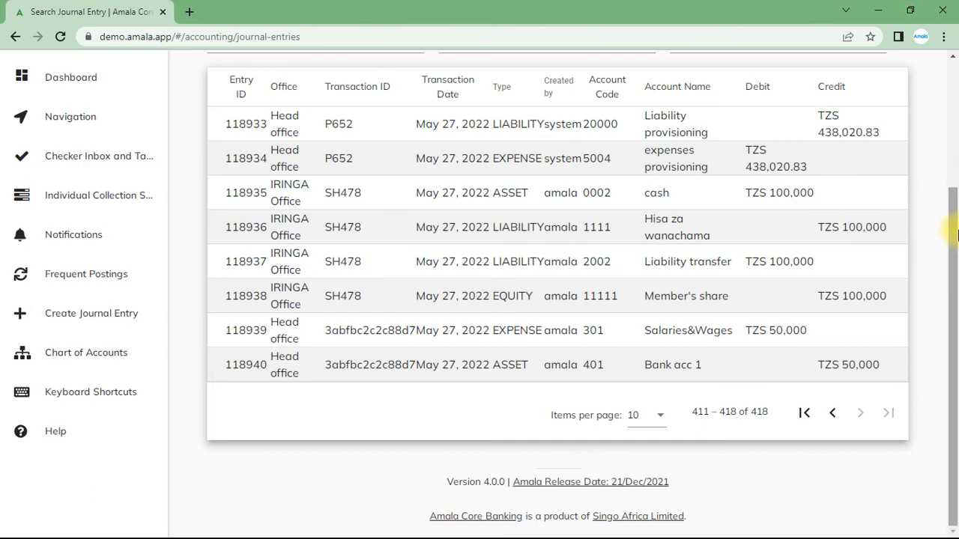
Step: Return to the accounting overview from the journal entries list
left_click_drag(953, 252, 912, 112)
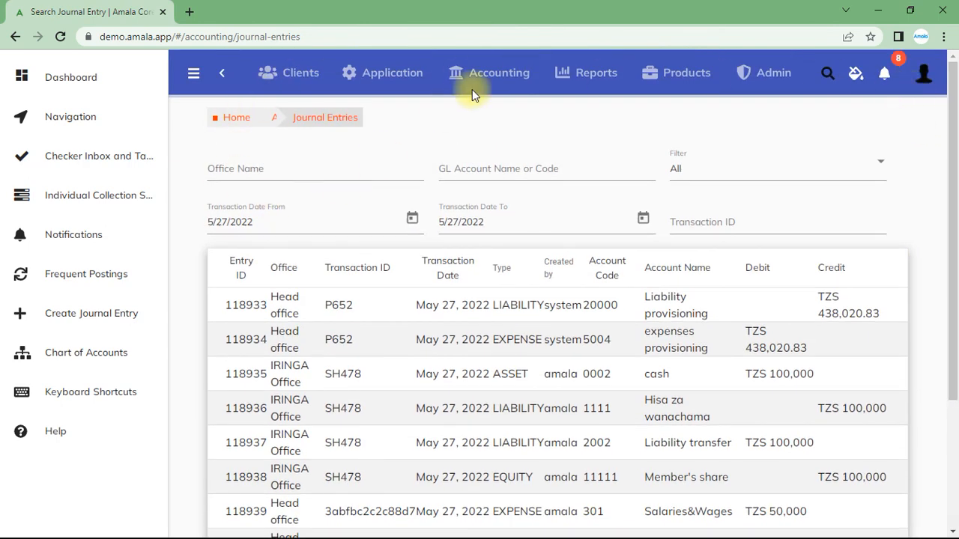
left_click(481, 72)
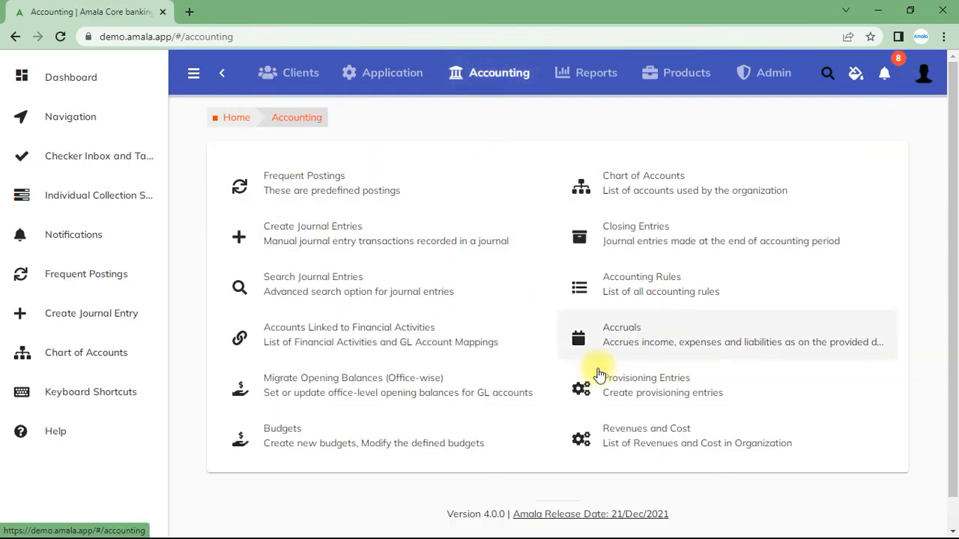